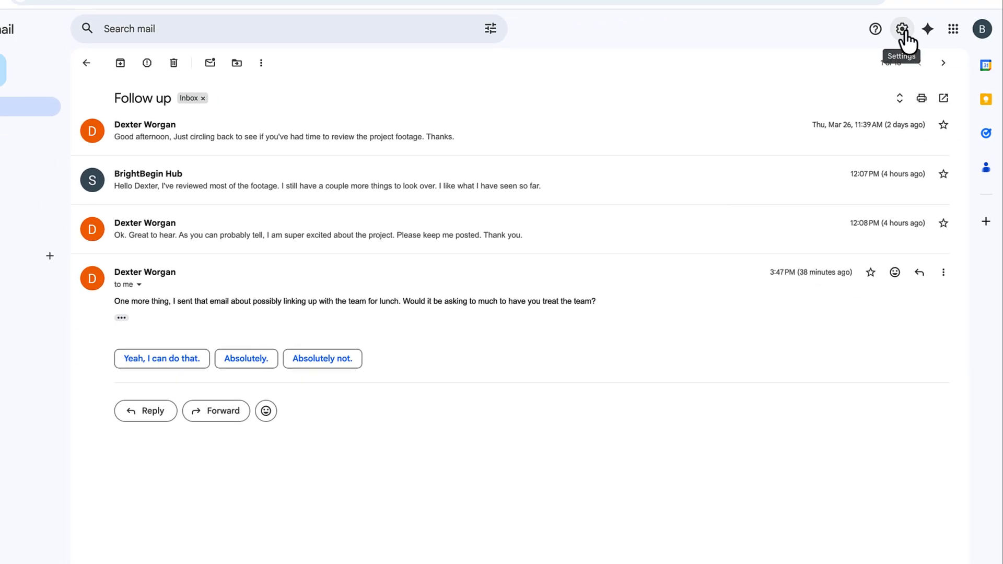
Turn Conversation View off in the general settings and save the changes.
click(903, 31)
click(882, 93)
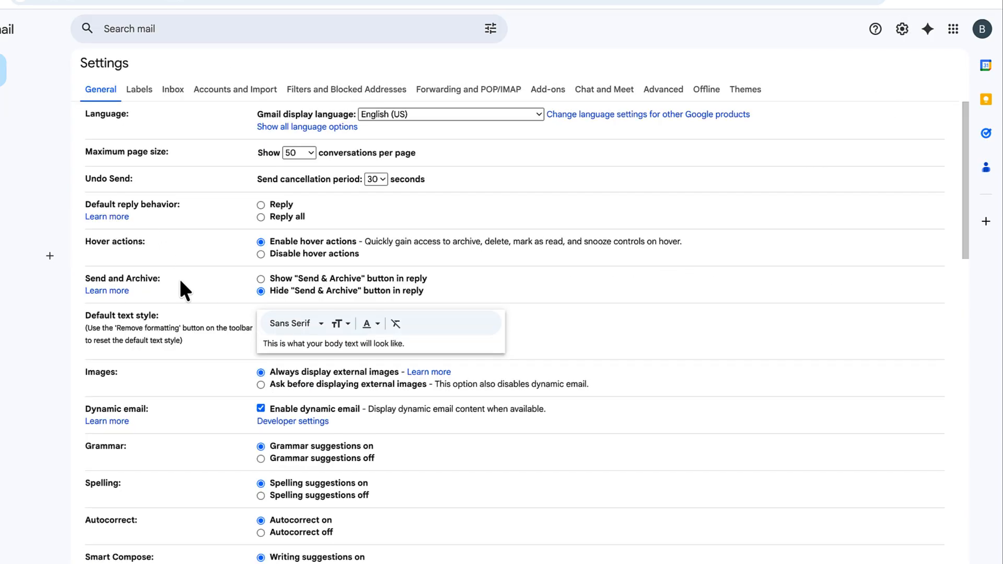
scroll(179, 281, down, 5)
scroll(180, 282, up, 1)
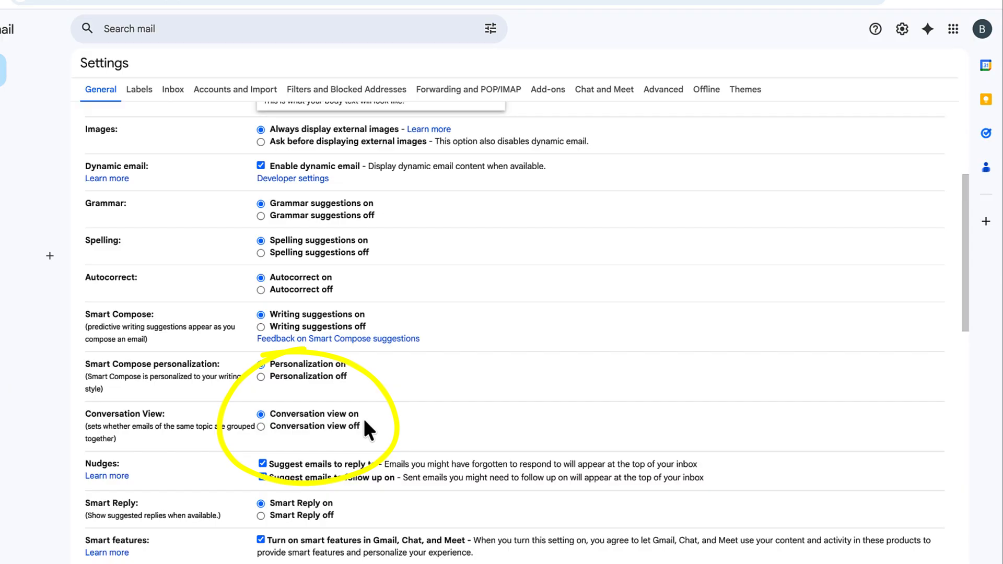
click(261, 426)
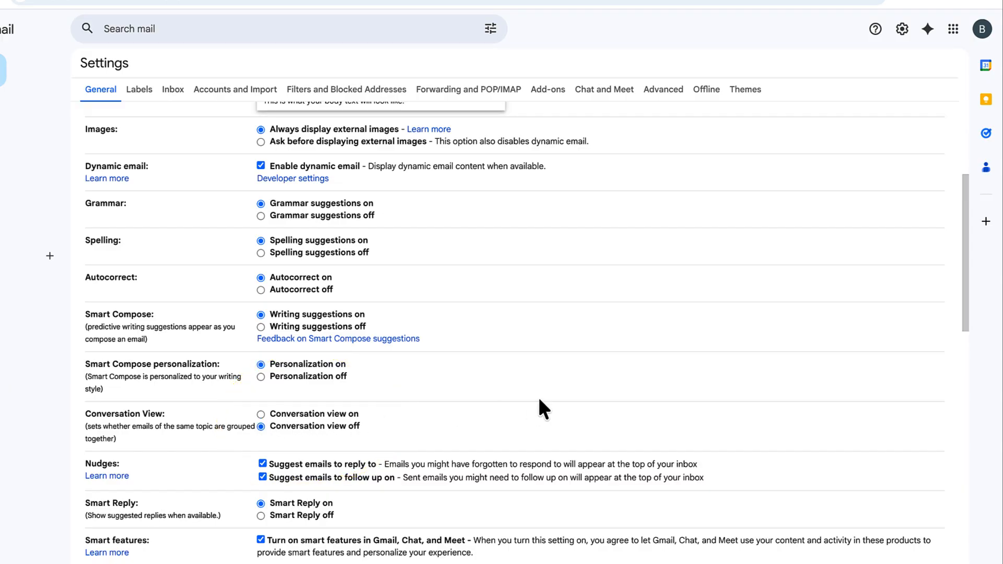
scroll(538, 396, down, 10)
scroll(538, 397, up, 1)
click(494, 560)
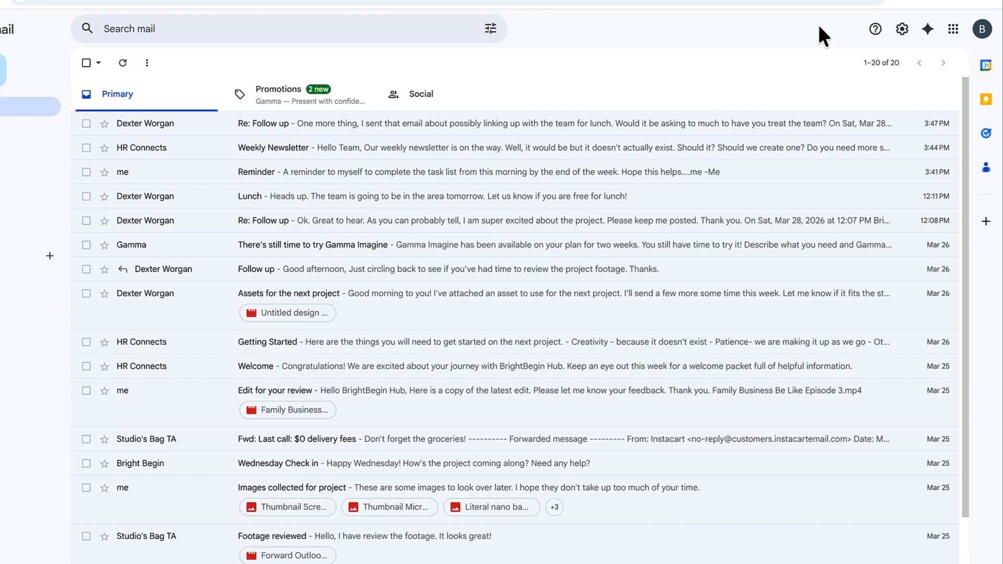
Add a new forwarding email address in the Forwarding and POP/IMAP settings.
click(900, 39)
click(841, 92)
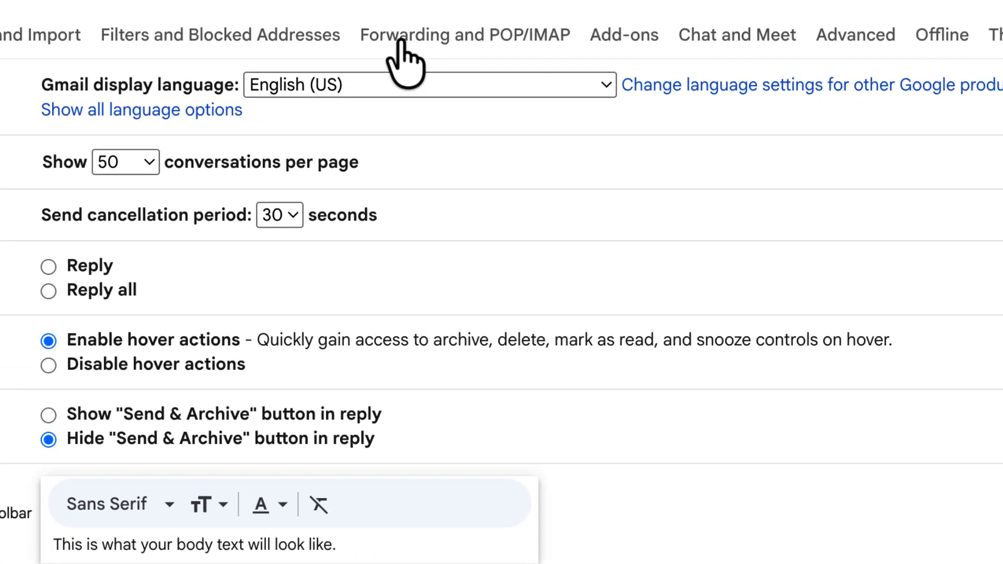
click(401, 39)
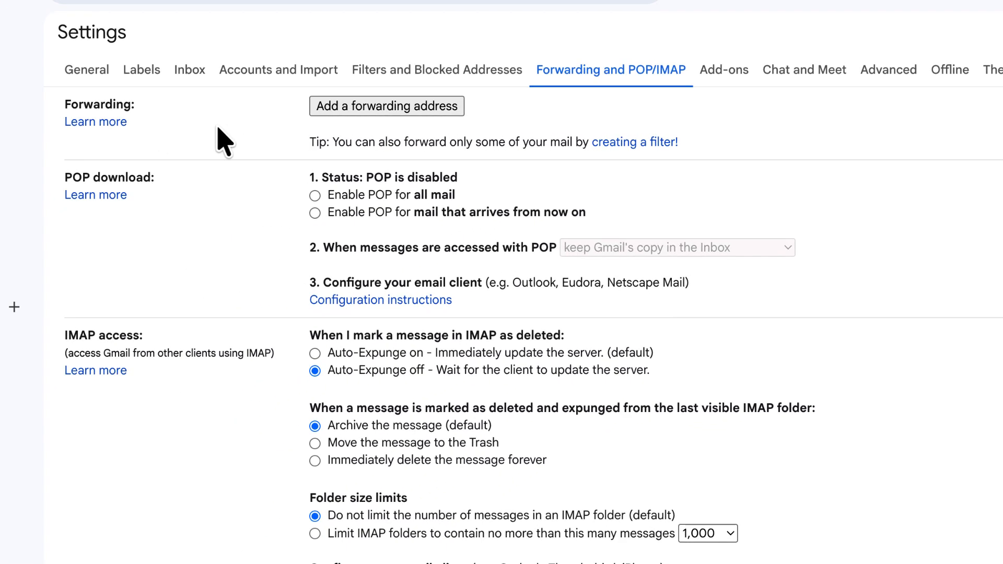
click(360, 125)
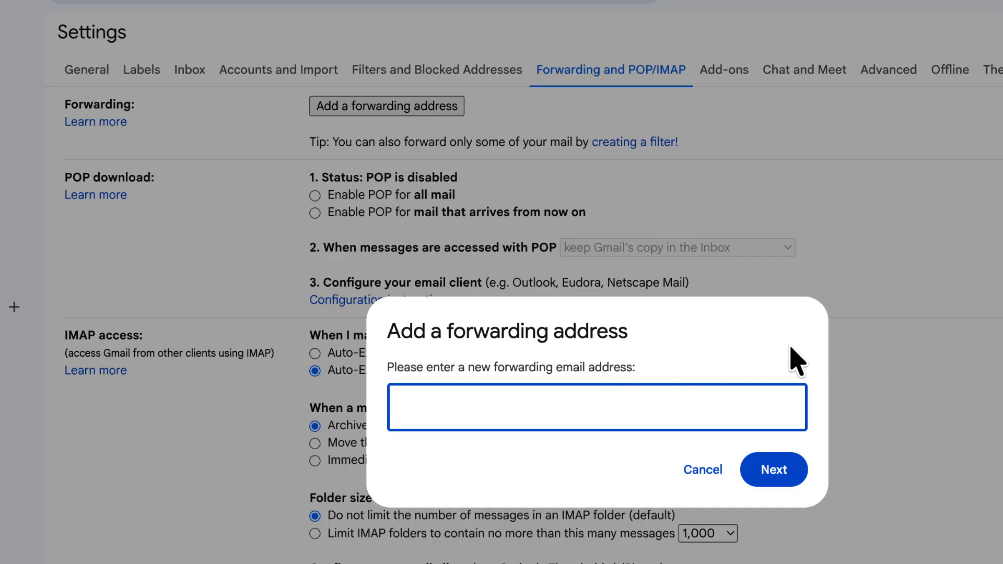
click(775, 476)
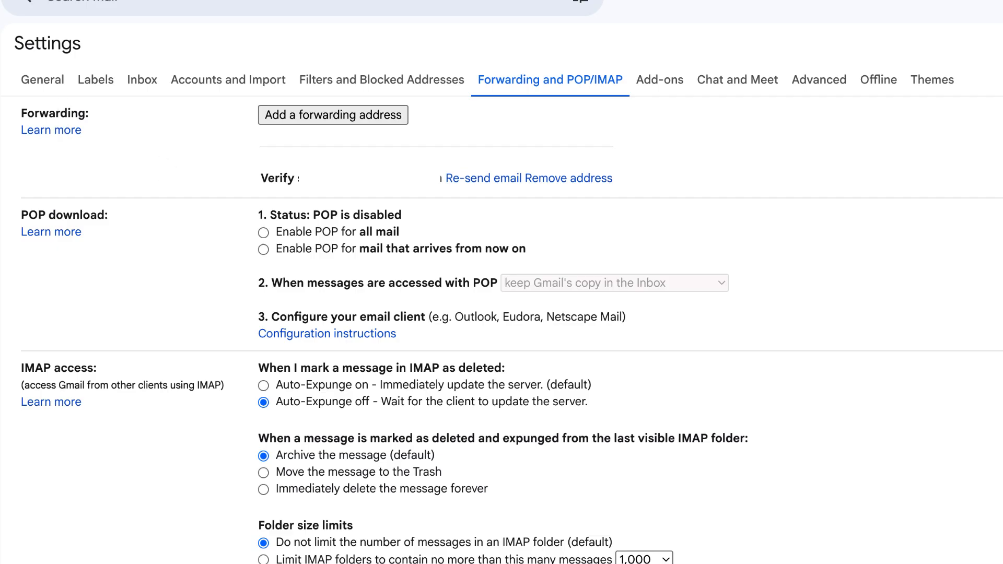
Refresh the page, forward a copy of incoming mail to the forwarding address while keeping Gmail's copy in the Inbox, and save.
key(super+r)
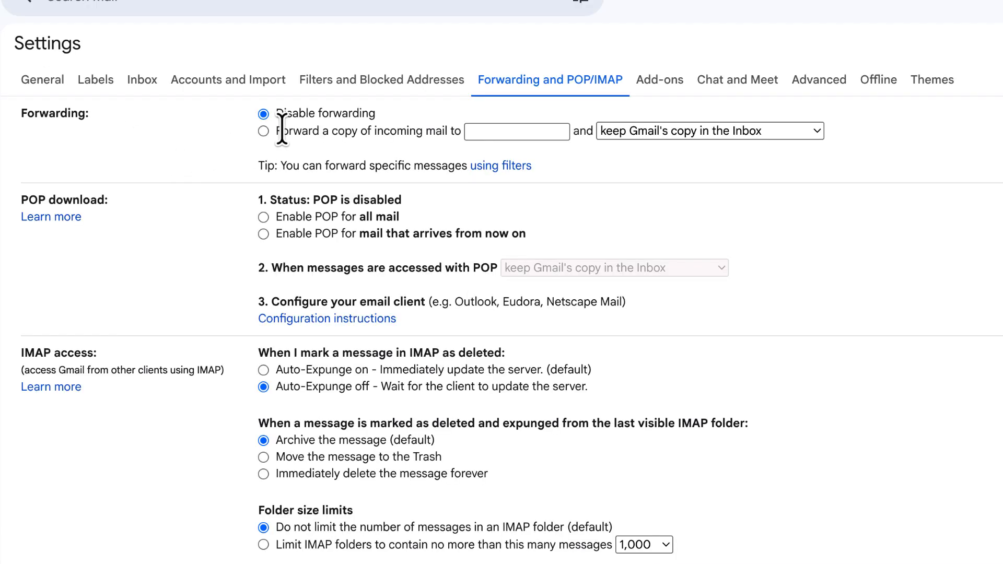
click(263, 131)
click(486, 132)
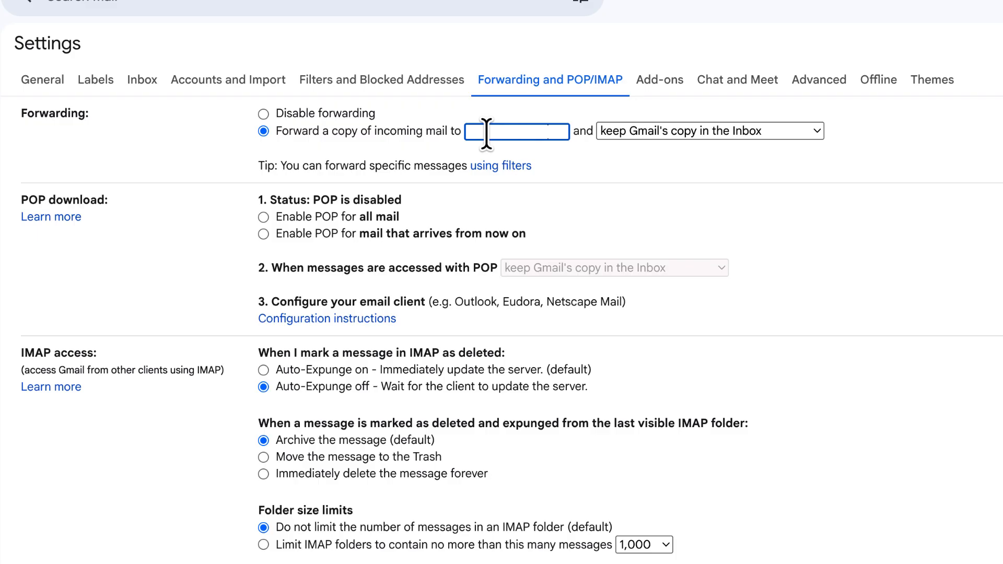
text(gmail.com)
click(817, 134)
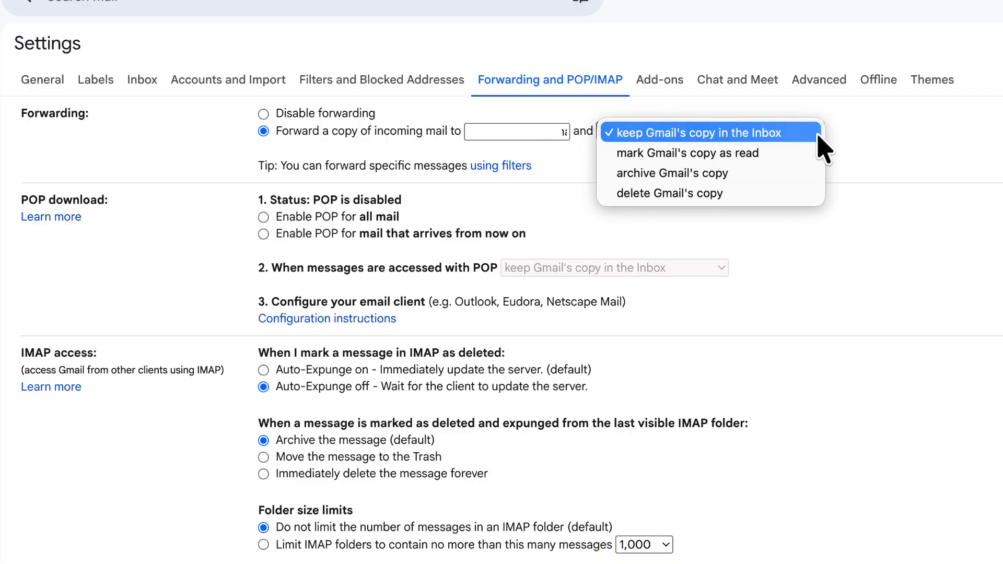
click(795, 135)
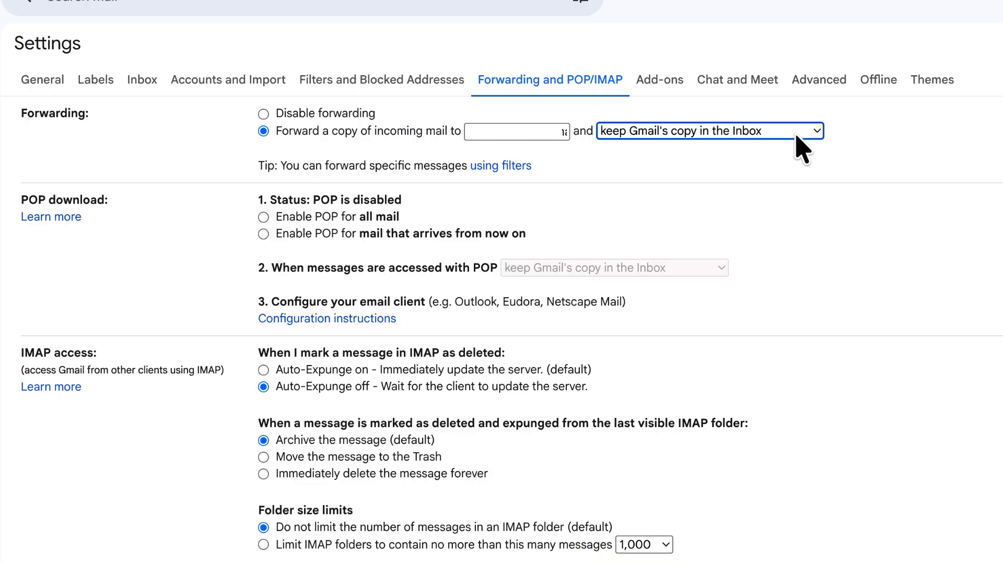
click(590, 563)
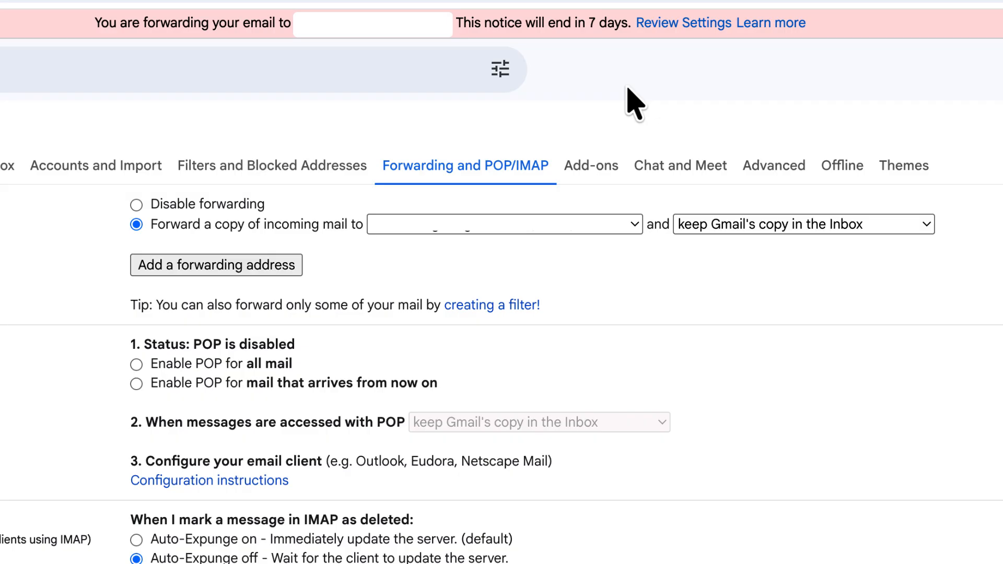
Switch the forwarding option to Disable forwarding.
click(137, 211)
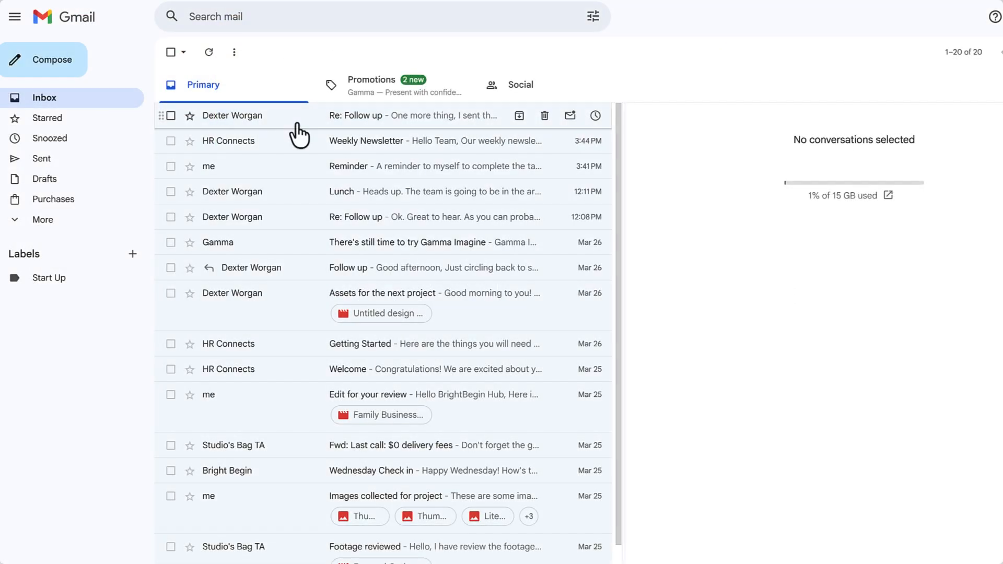
Set the reading pane position to Below inbox, save the changes, and open the newest "Re: Follow up" message.
click(297, 125)
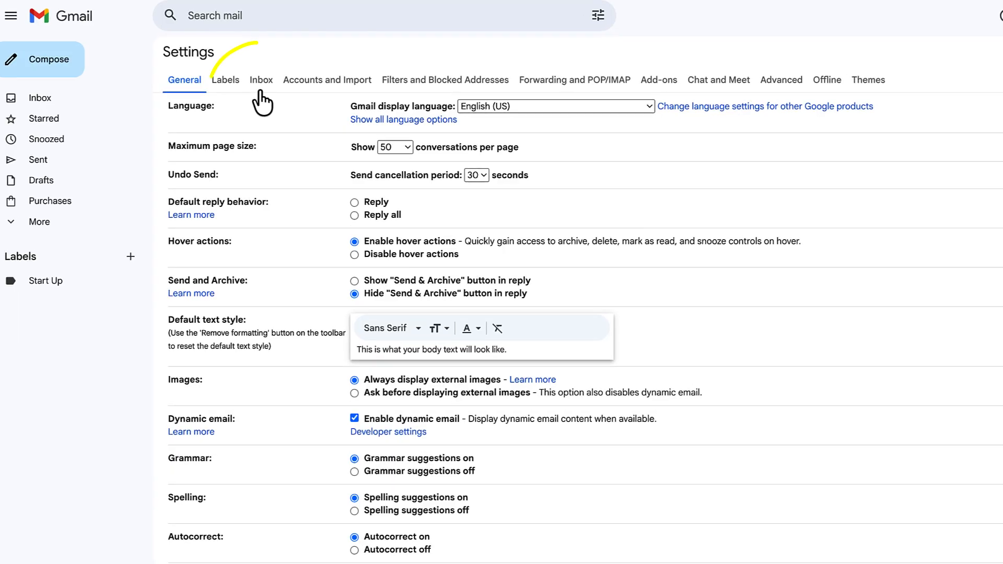
click(262, 81)
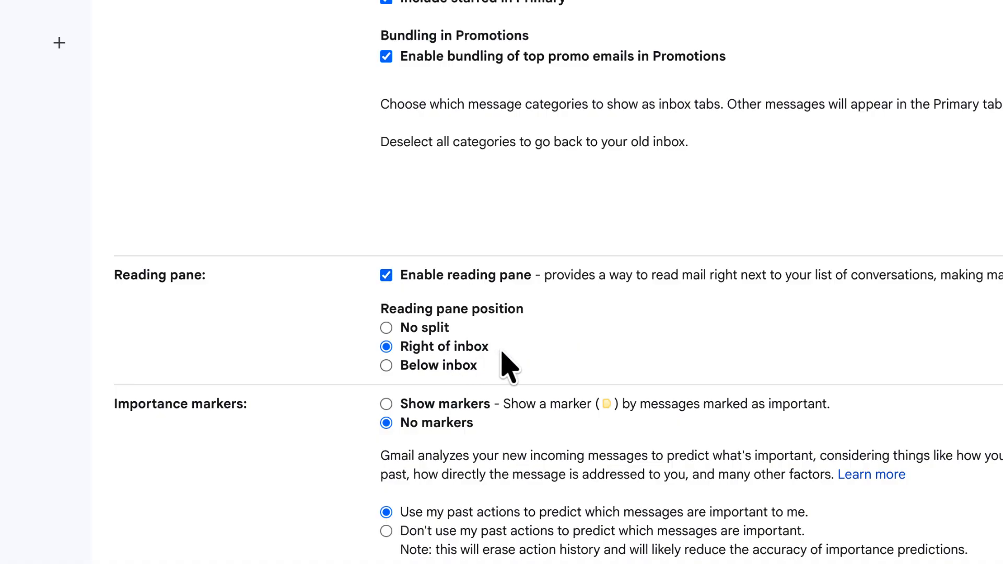
click(393, 369)
scroll(846, 345, down, 2)
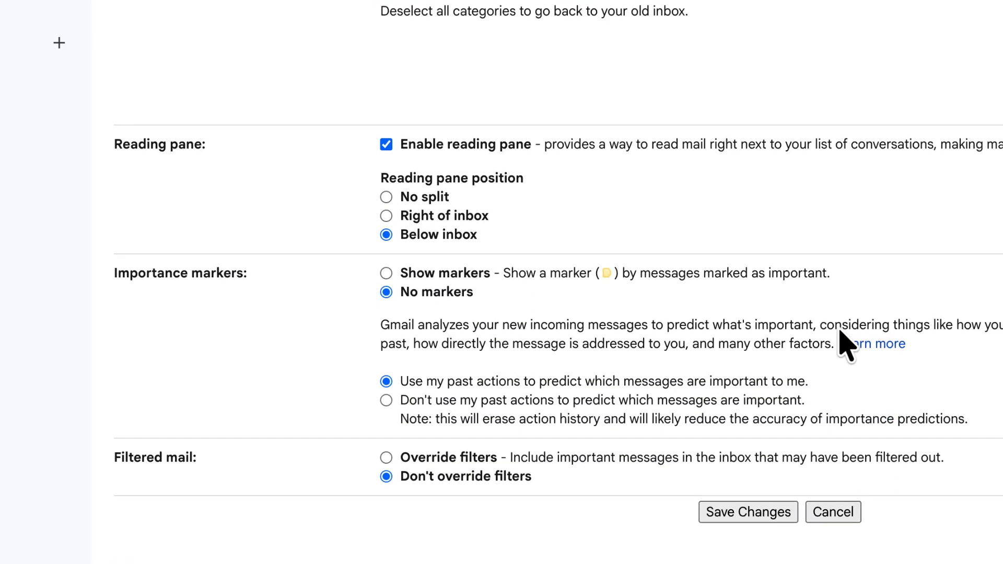
click(760, 523)
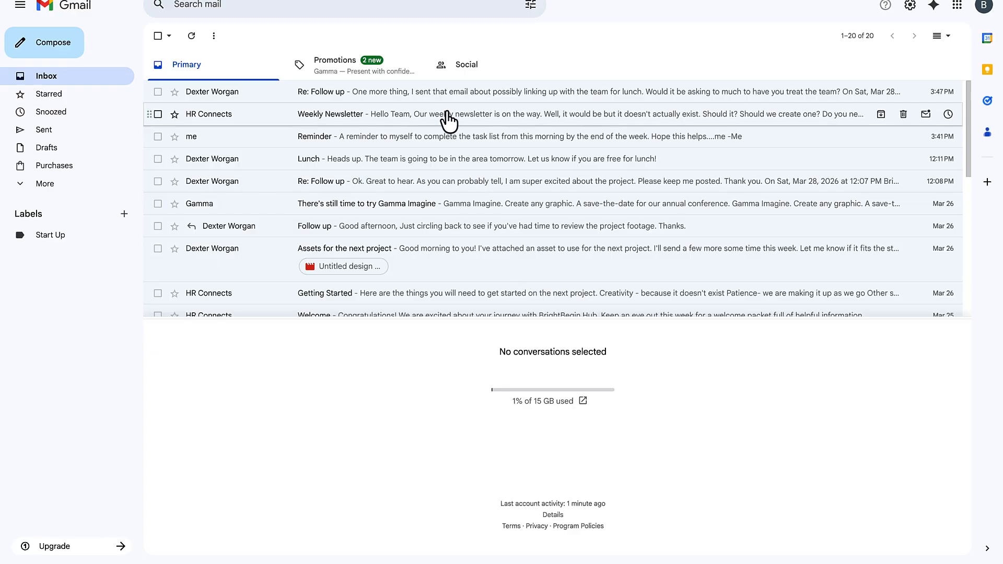
click(441, 94)
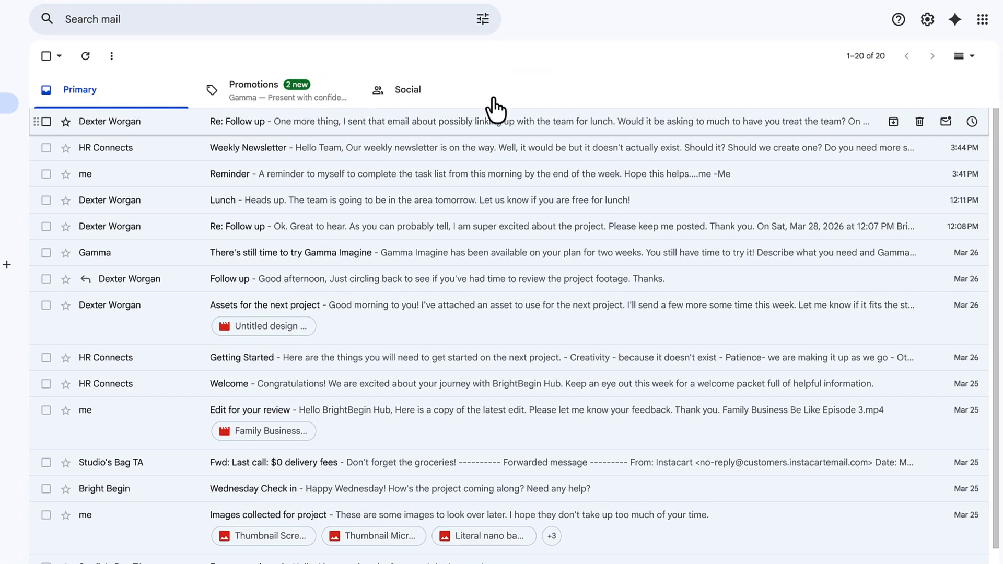
Set Snippets to No snippets in the general settings.
click(928, 20)
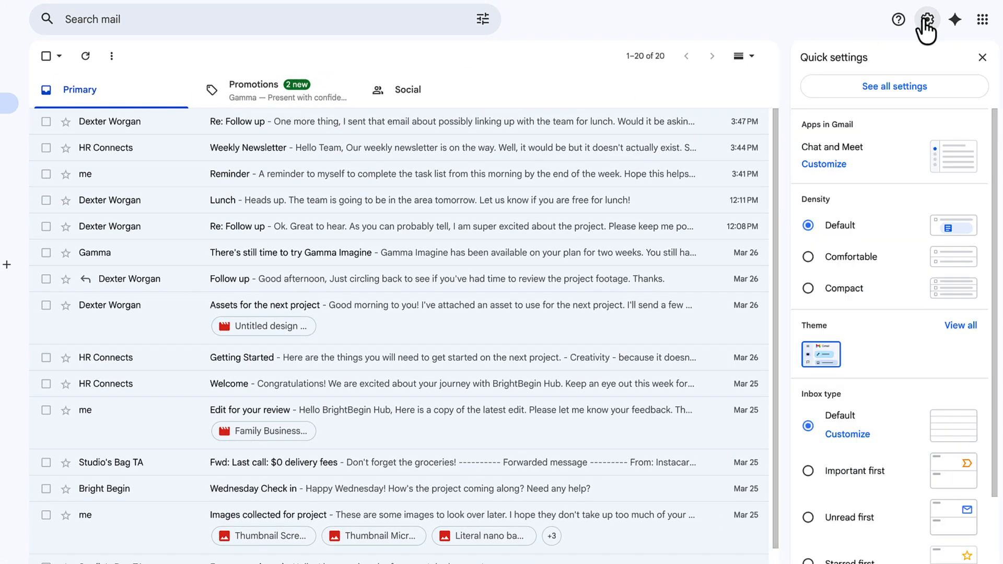
click(836, 82)
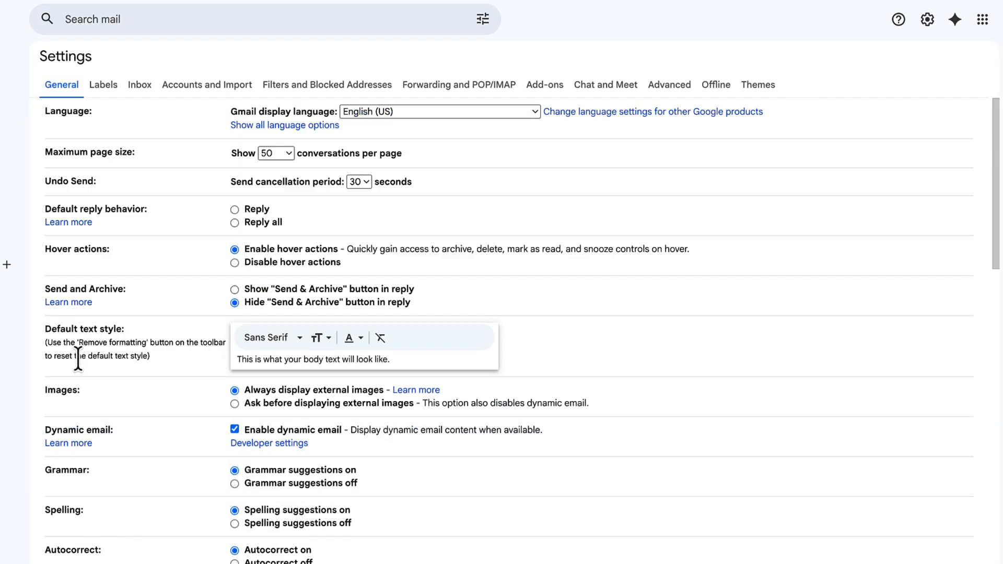
scroll(78, 361, down, 11)
scroll(77, 356, down, 14)
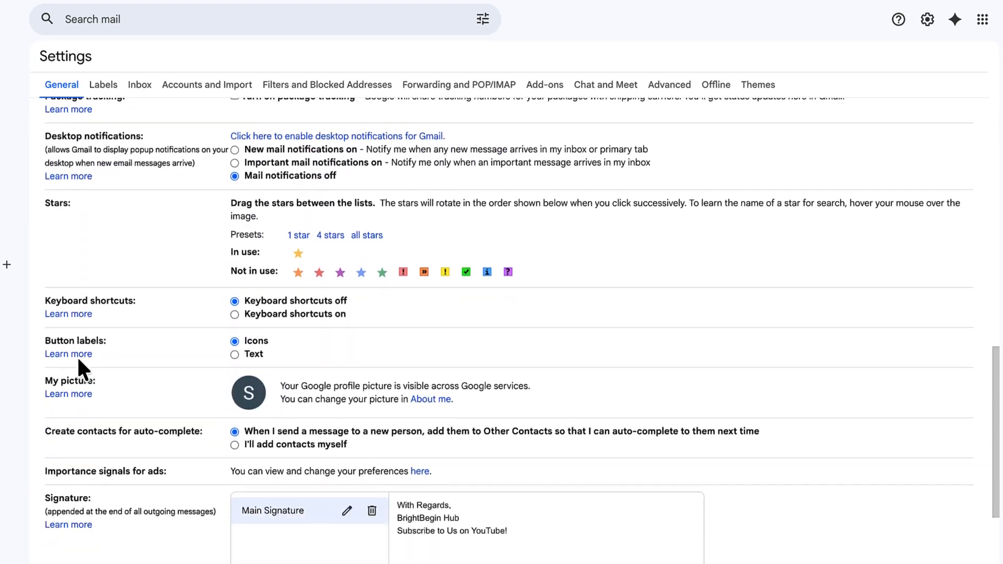
scroll(168, 350, down, 1)
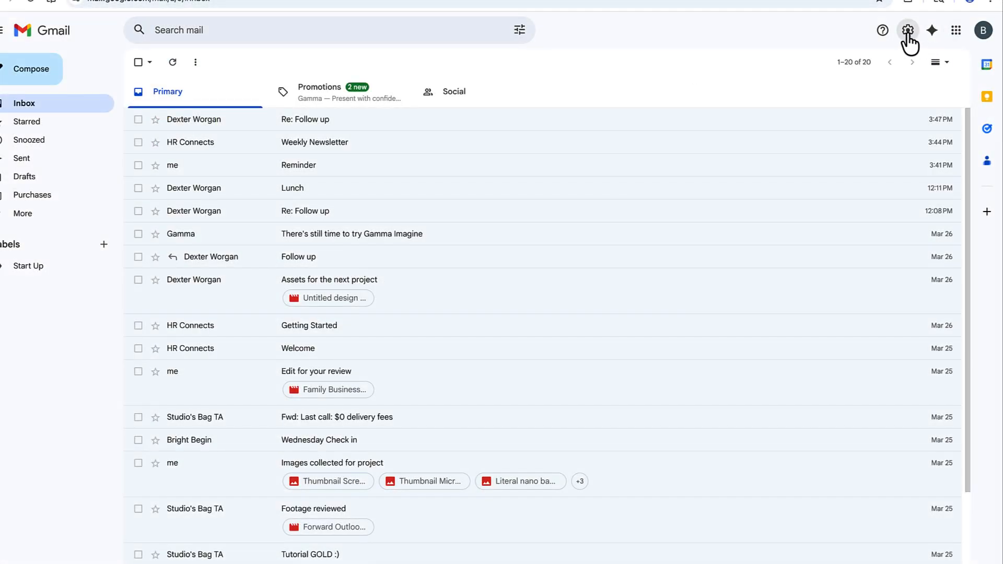
Set the Undo Send cancellation period to 30 seconds in the general settings and save the changes.
click(908, 31)
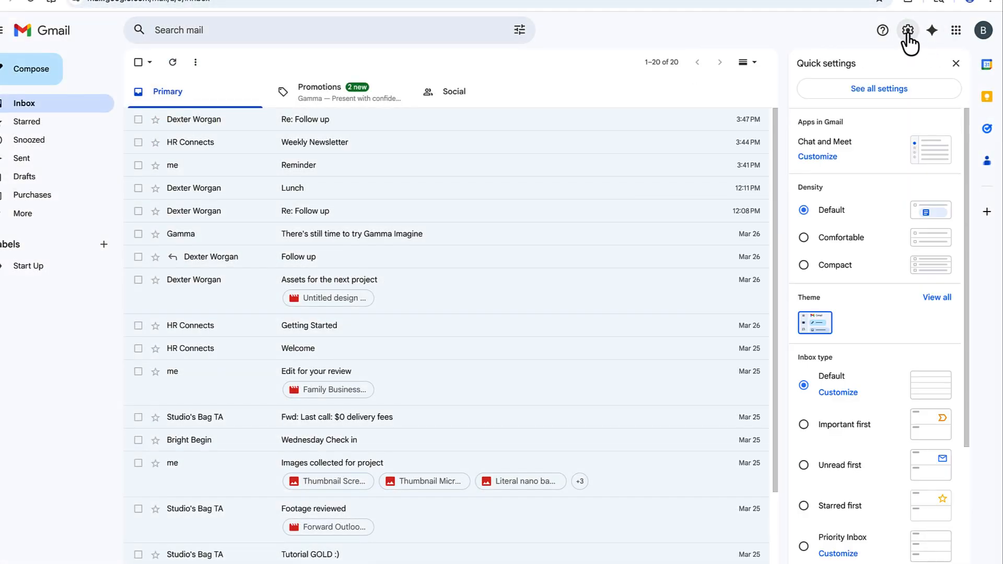
click(878, 93)
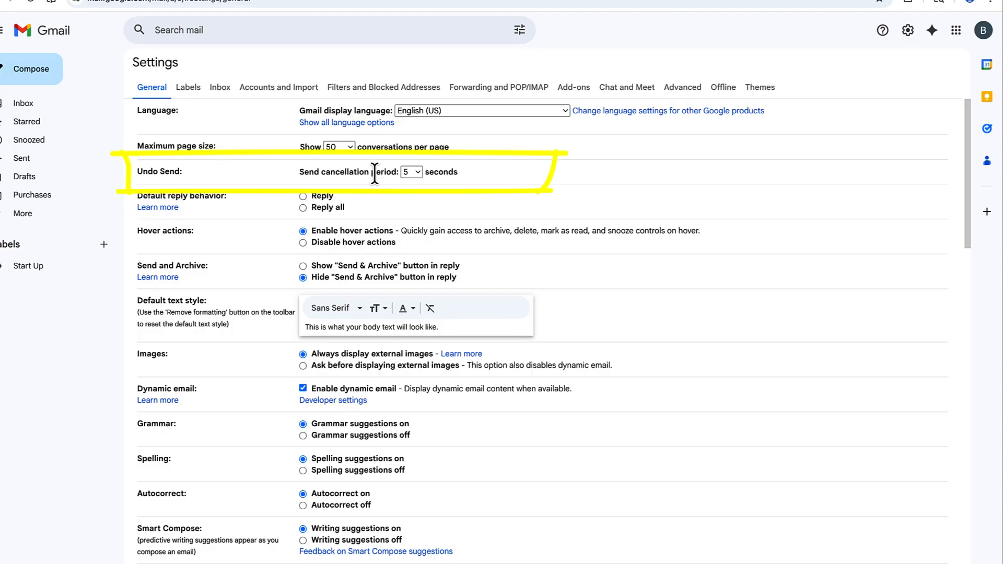
click(418, 172)
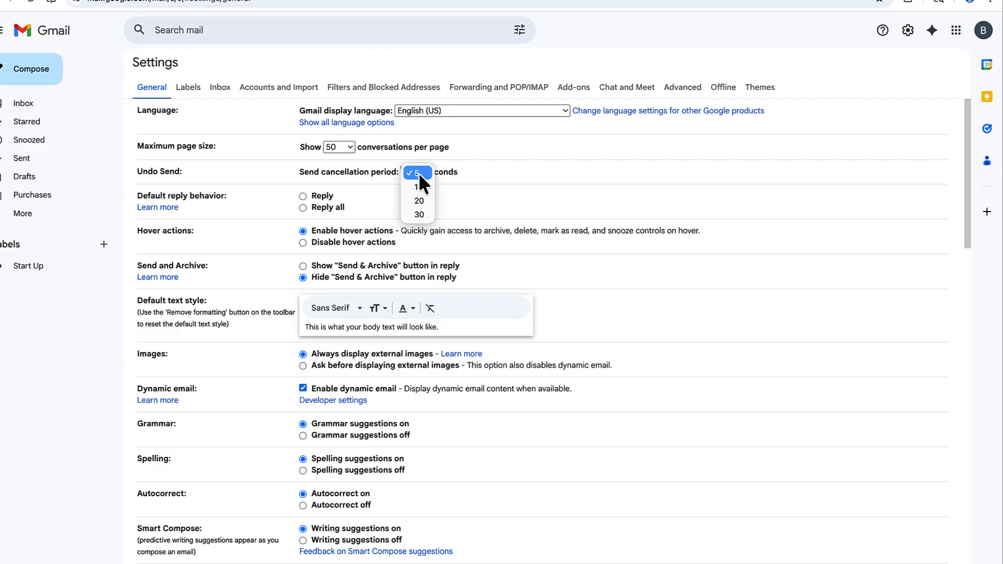
click(419, 215)
scroll(656, 415, down, 12)
scroll(497, 464, down, 8)
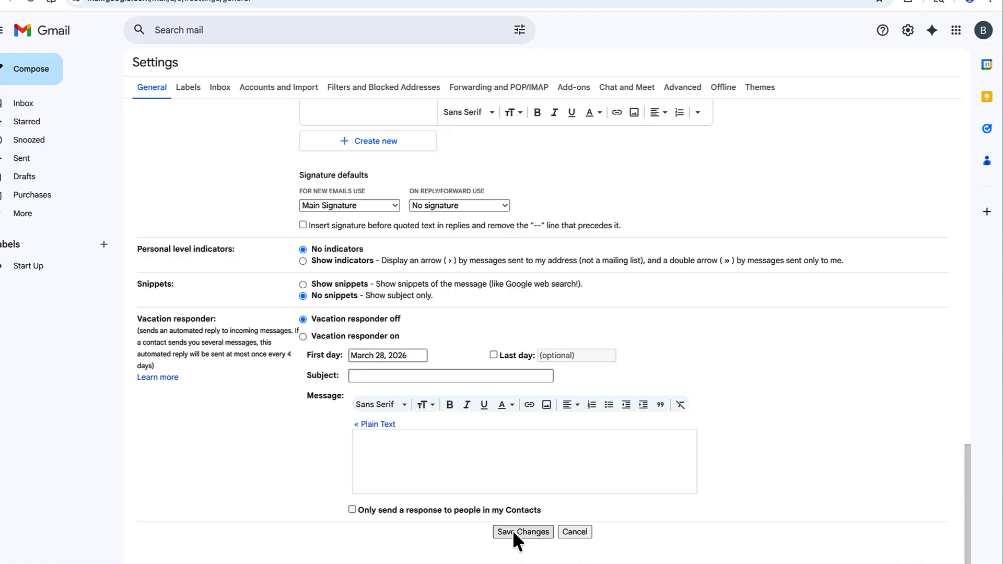
click(512, 531)
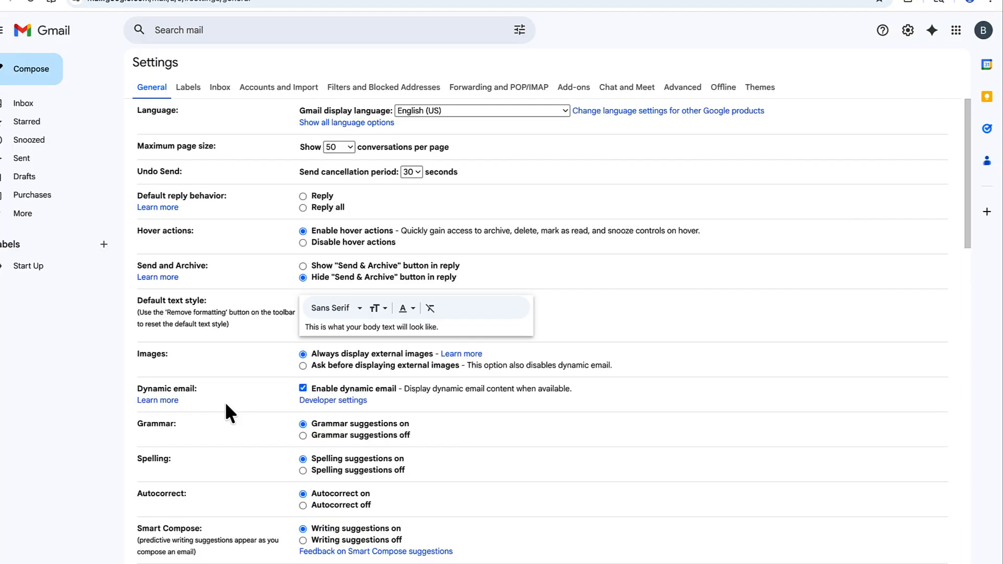
Create a new email signature named "Main 2" in the general settings.
scroll(230, 413, down, 4)
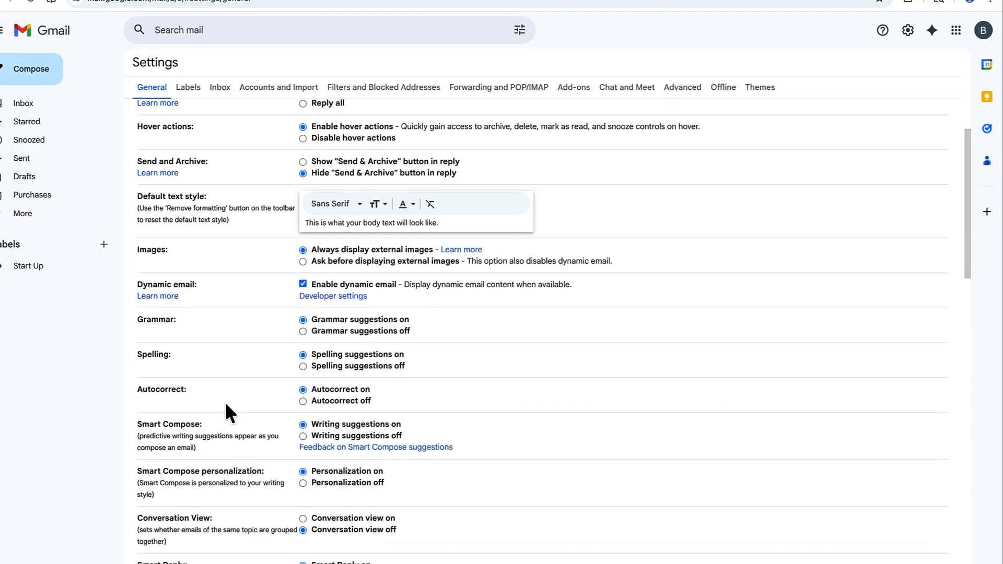
scroll(226, 405, down, 8)
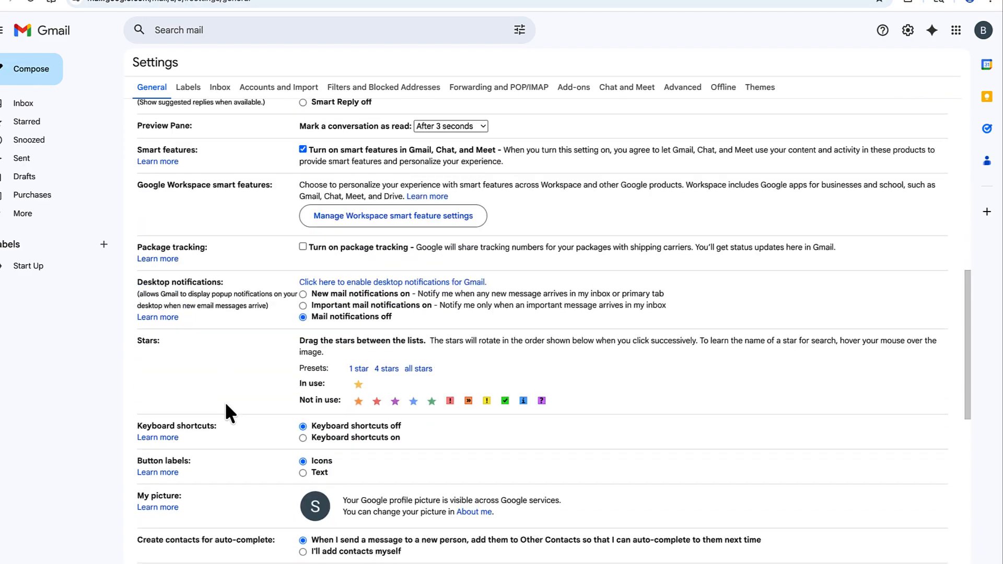
scroll(226, 404, down, 4)
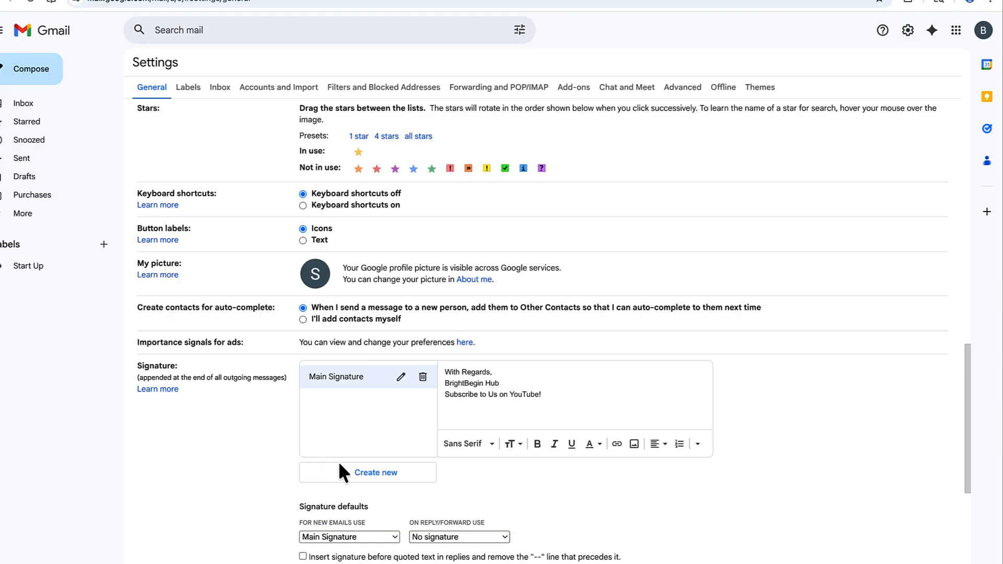
click(361, 477)
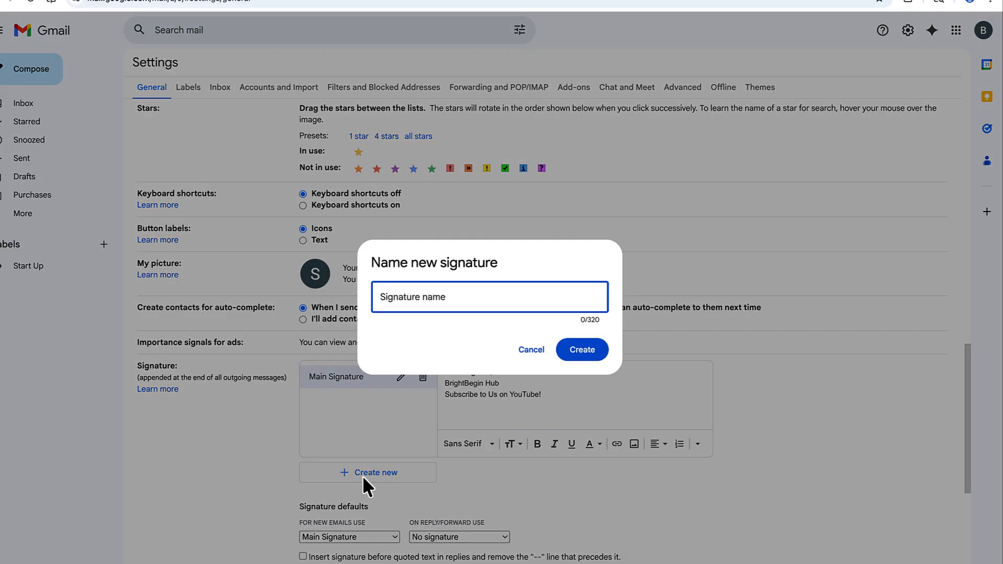
text(Main 2)
click(582, 352)
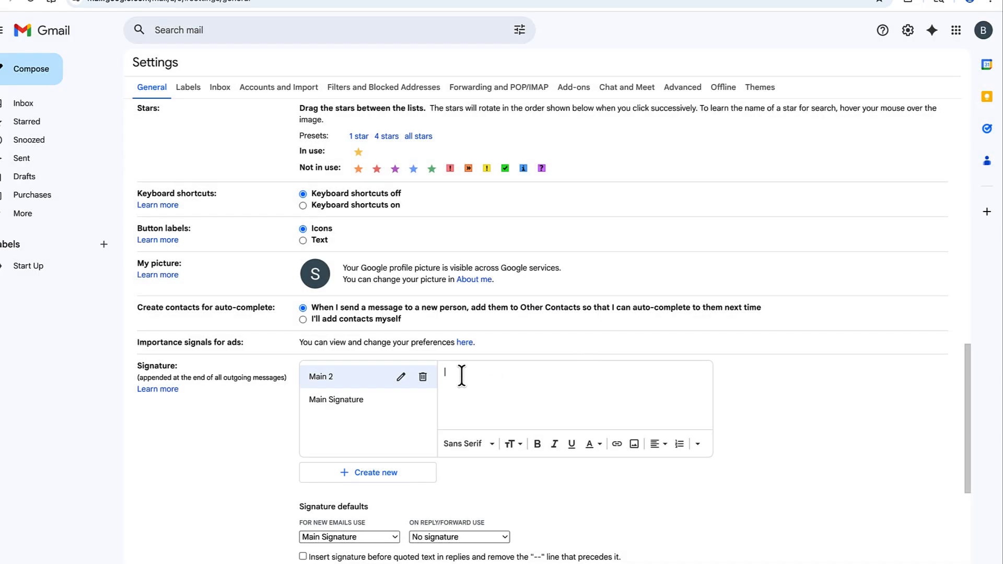
Write "Warm Regards," and "BrightBegin Hub" on two lines as the Main 2 signature text.
text(Warm Regards,)
key(Return)
text(Bright Begin Hub)
Make Main 2 the default signature for new emails, save the changes and start a new message to check it.
scroll(364, 517, down, 1)
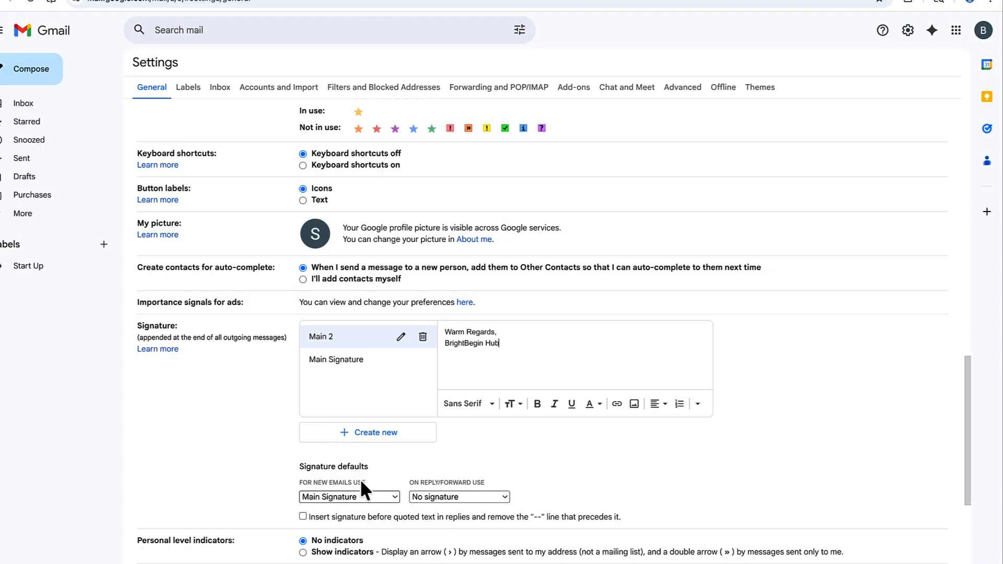
click(393, 501)
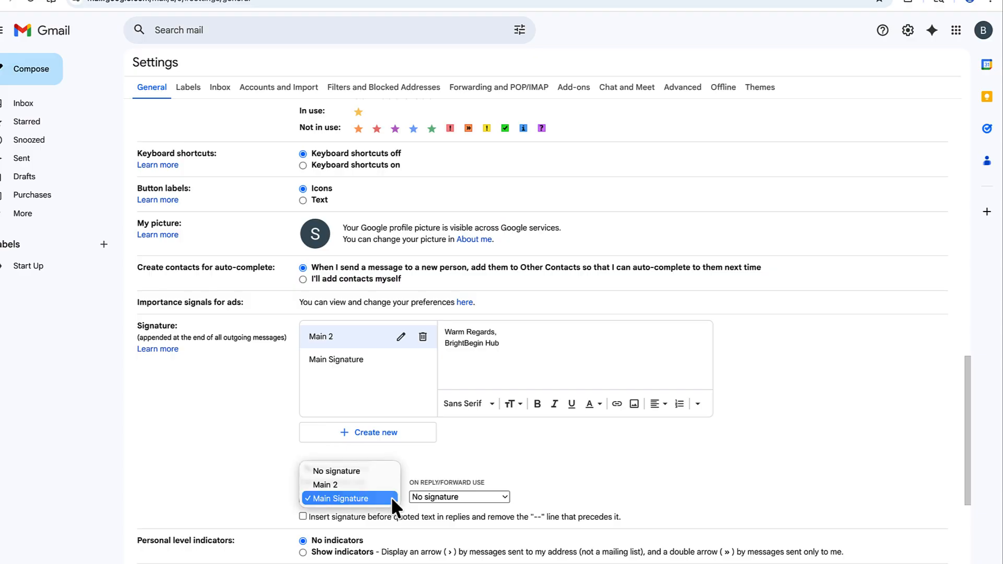
click(353, 484)
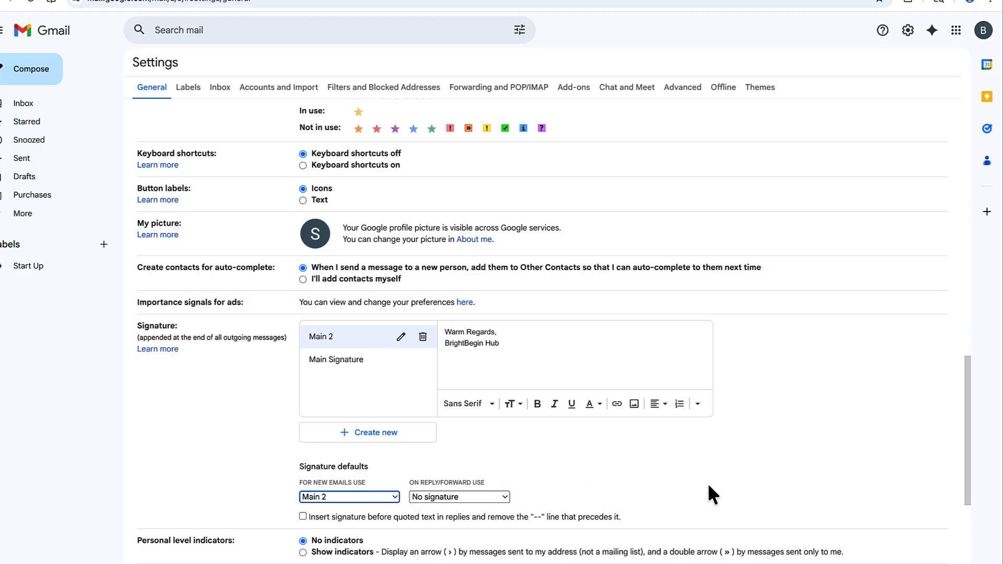
scroll(721, 491, down, 4)
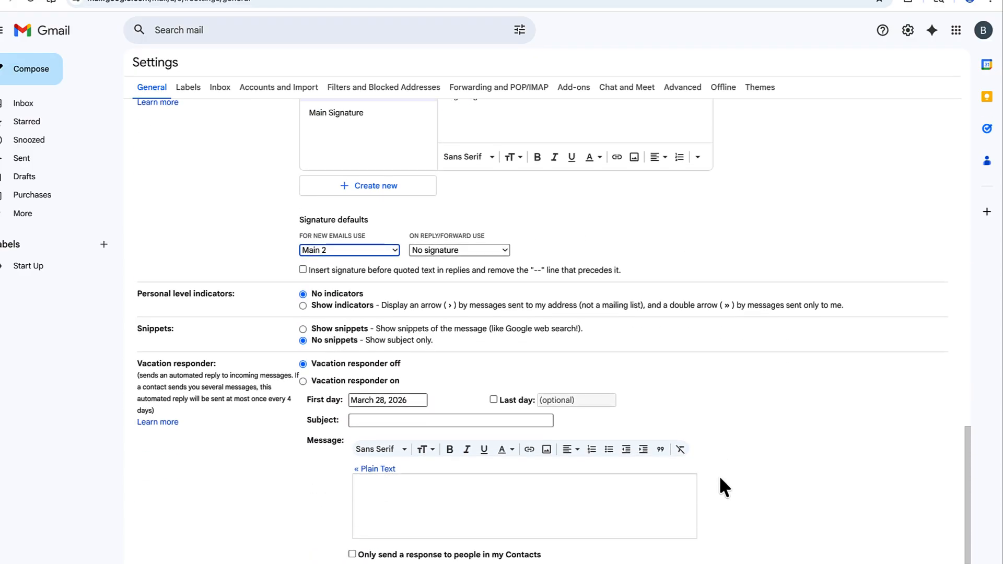
scroll(719, 486, down, 1)
click(512, 533)
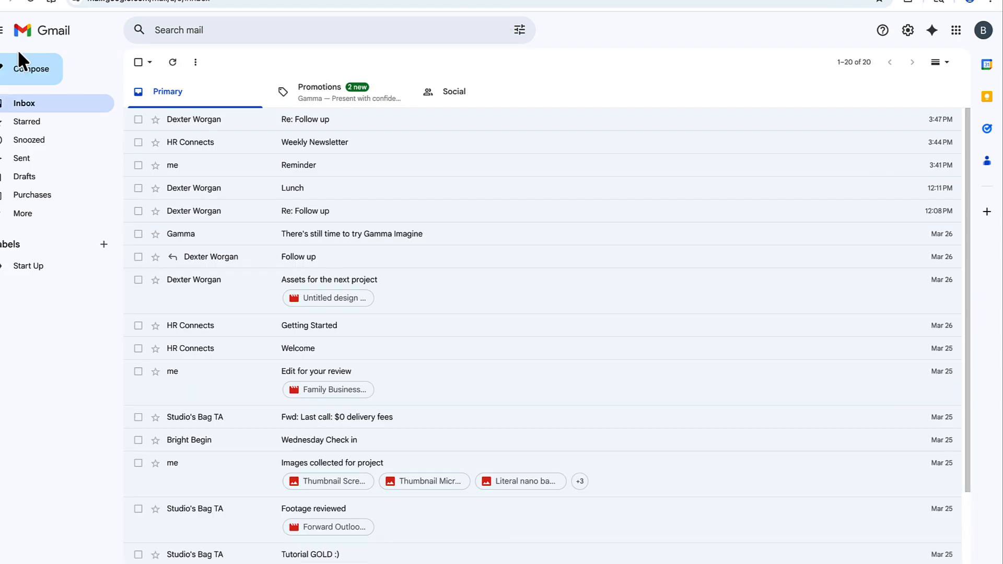
click(21, 66)
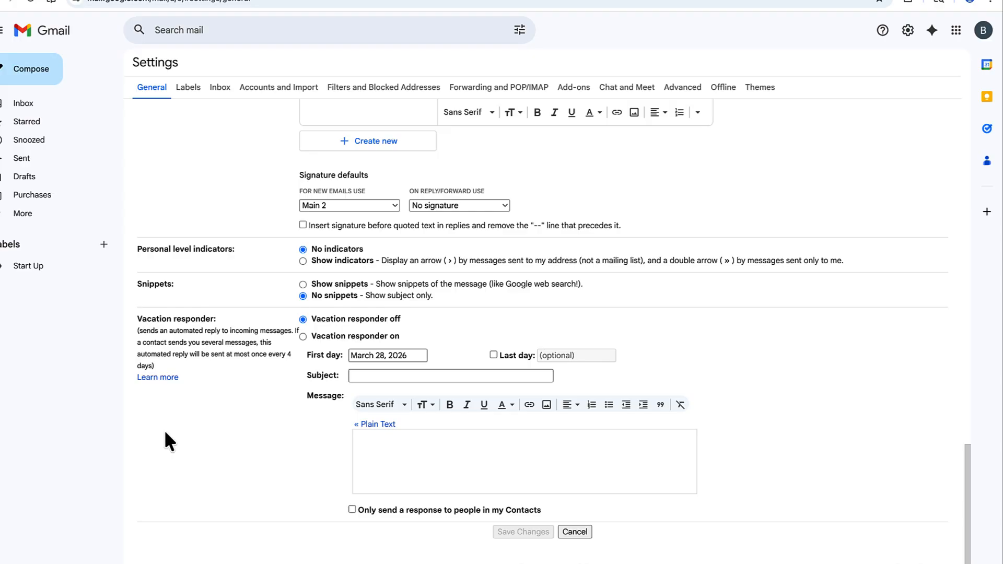
Turn on the vacation responder with March 28, 2026 as the first day and March 29, 2026 as the last day.
click(303, 337)
click(409, 356)
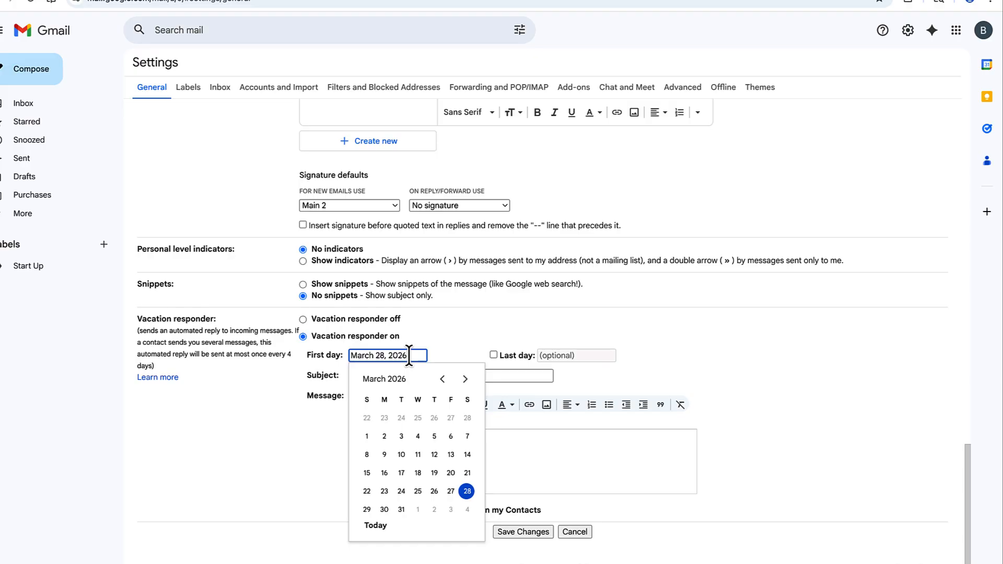
click(466, 490)
click(493, 355)
click(589, 357)
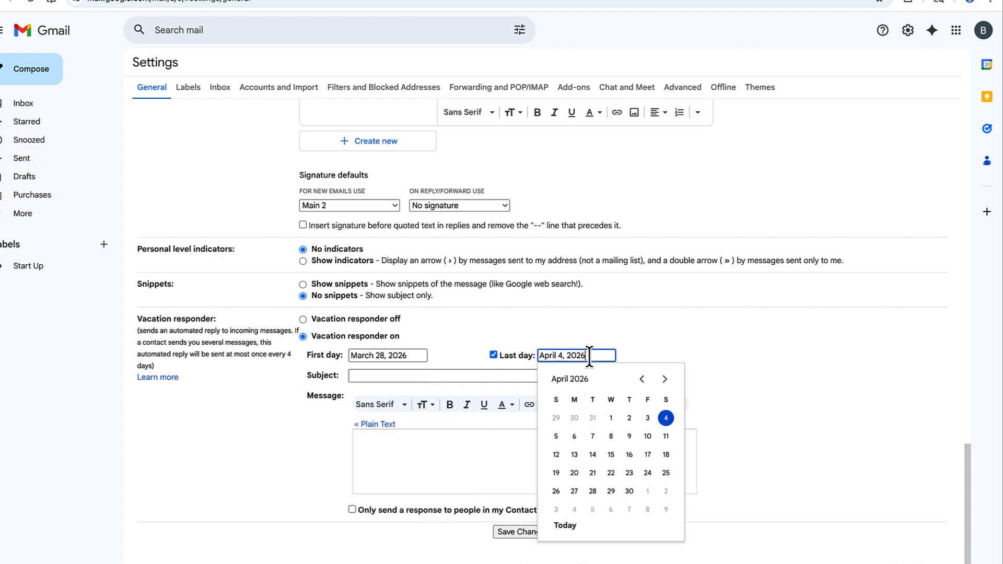
click(641, 379)
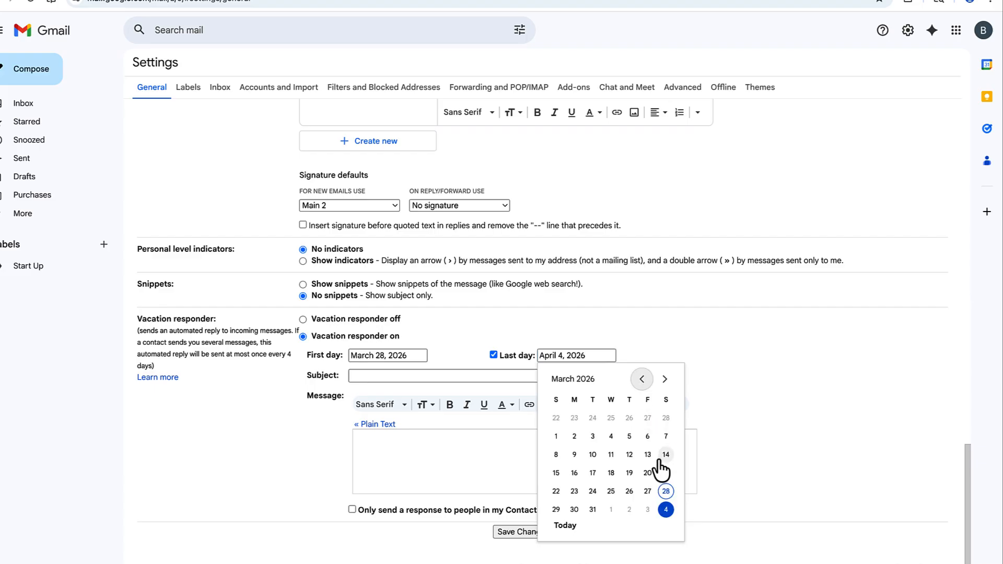
click(556, 510)
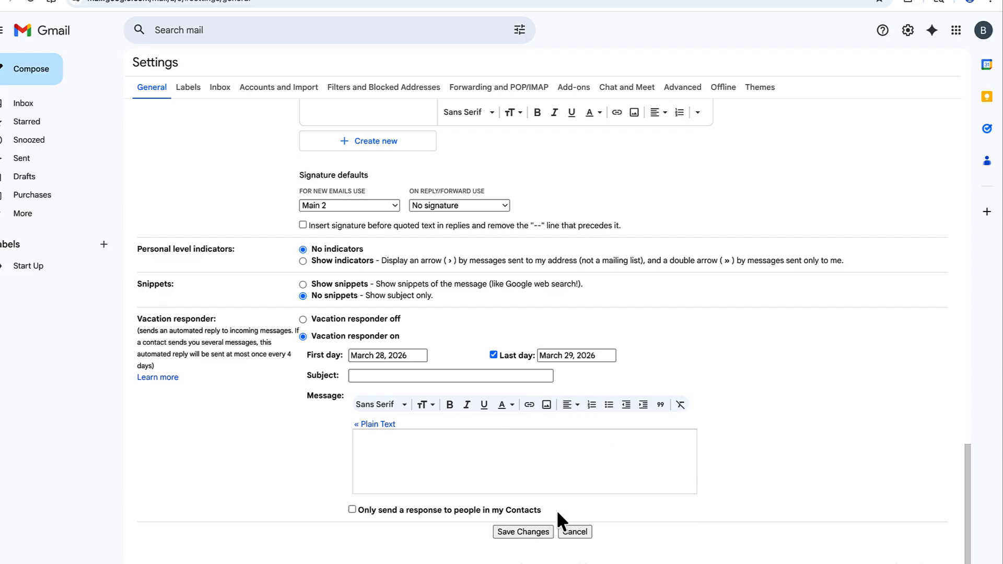
Give the vacation reply the subject "On Vacation" and message "Having a blast. Will respond when I return.", and save the changes.
click(424, 375)
text(On Vacation)
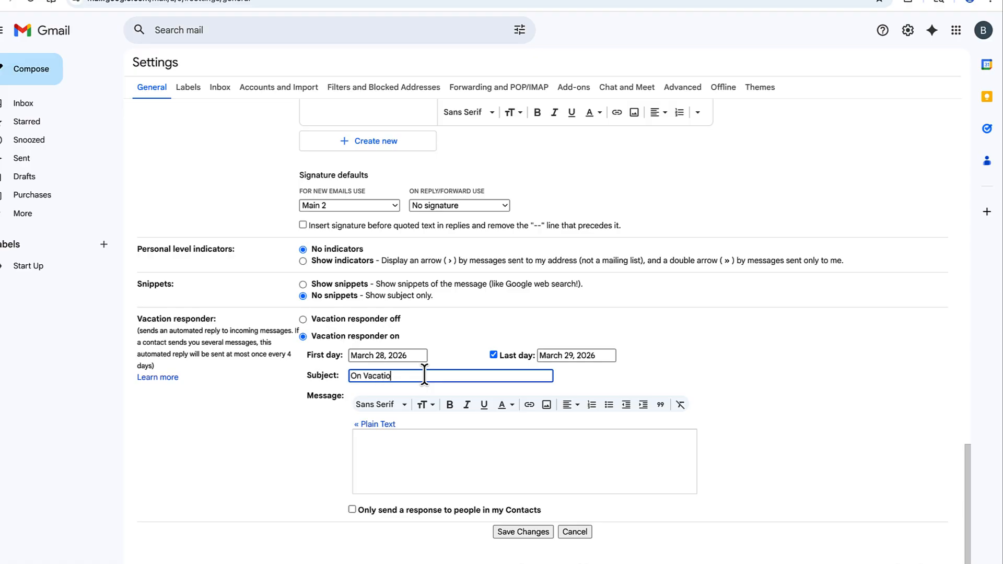
click(409, 450)
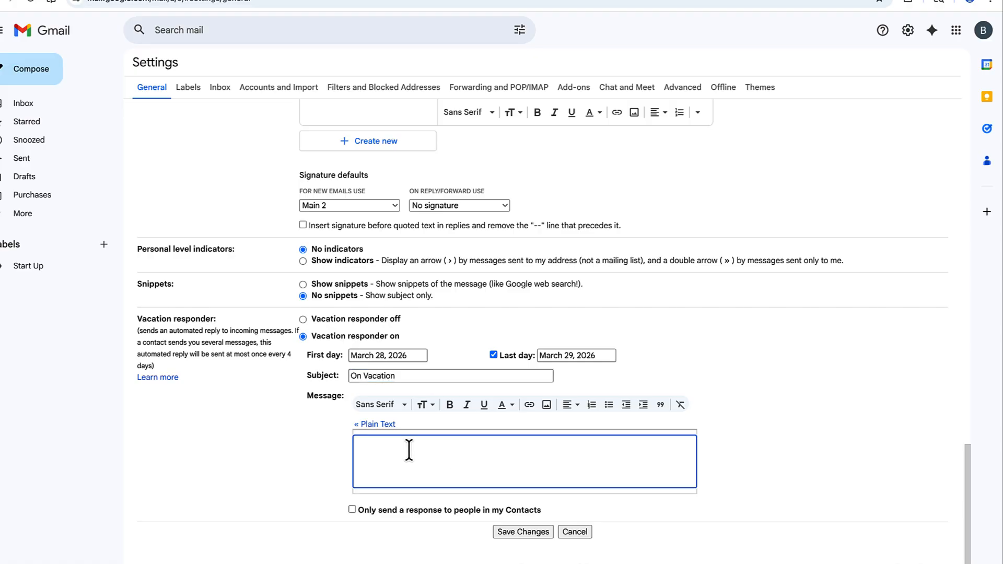
text(Having a blast. Will respond when I return.)
click(522, 532)
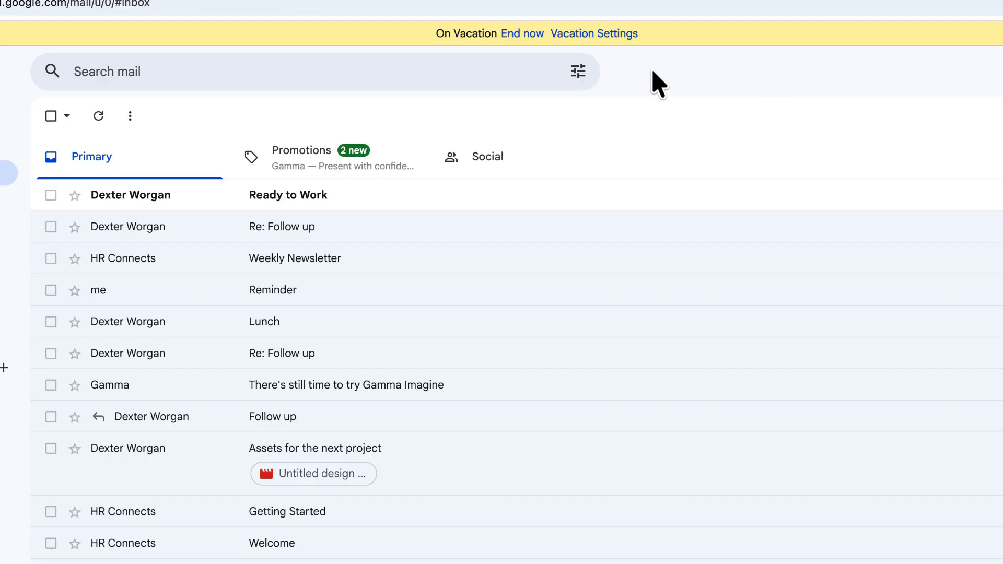
End the active vacation responder from the inbox notice.
click(524, 36)
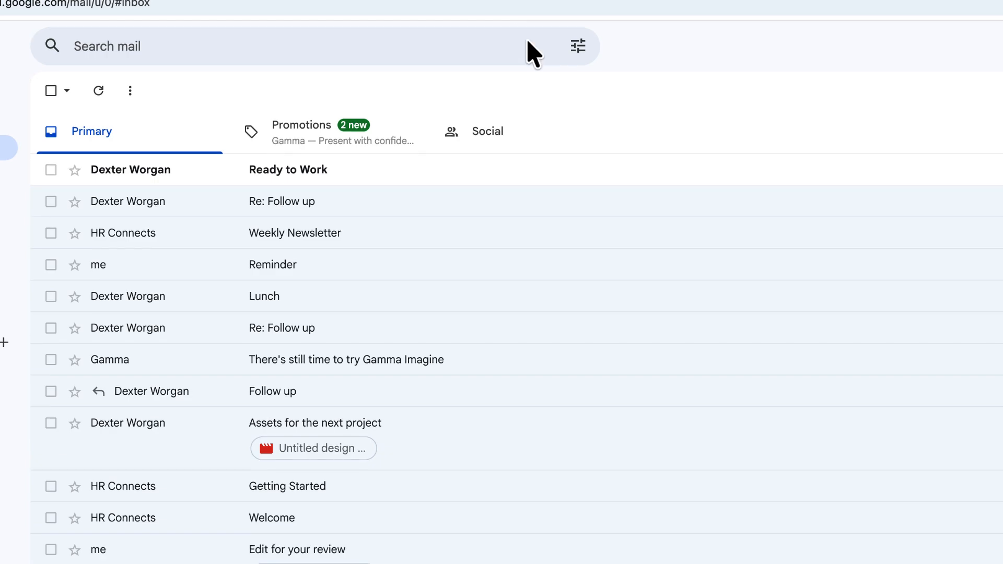